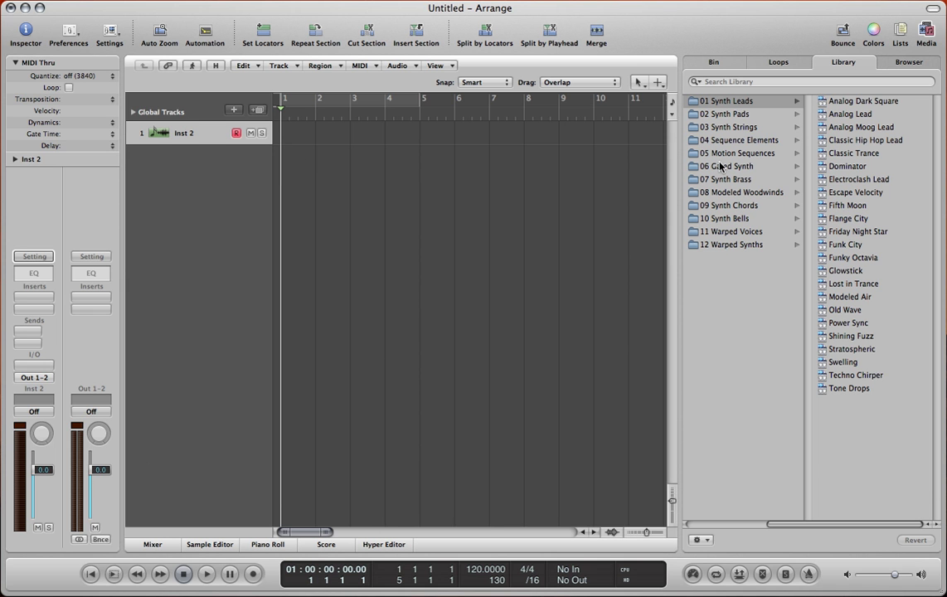
# - Load the Analog Dark Square preset from the 01 Synth Leads library folder onto the instrument track, and hide the library
pyautogui.click(751, 143)
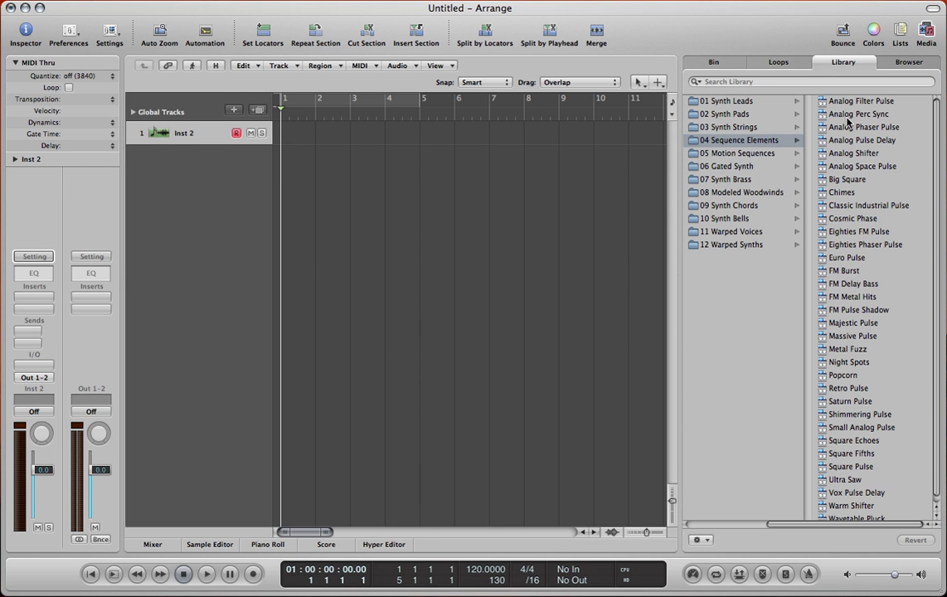
pyautogui.click(743, 101)
pyautogui.click(845, 100)
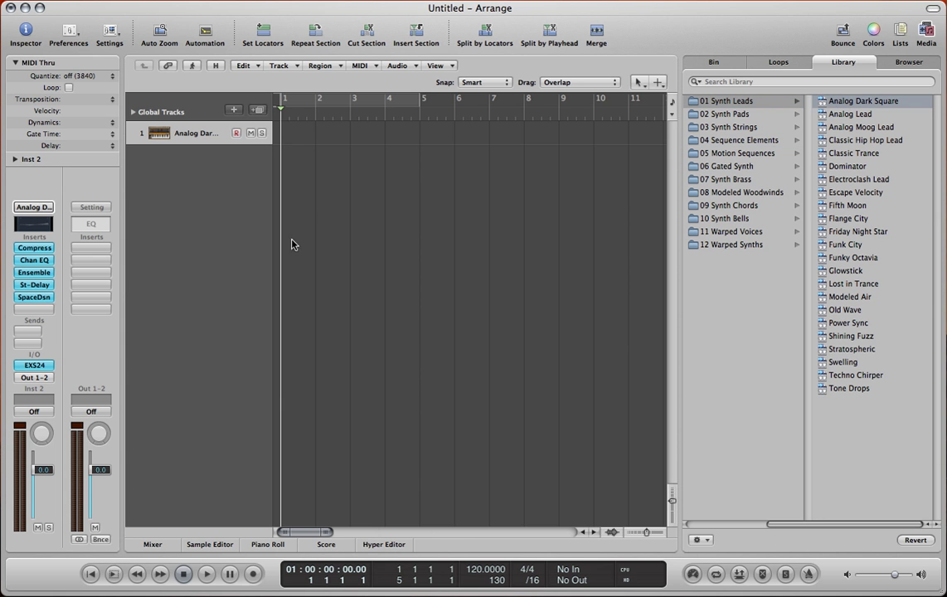
pyautogui.hscroll(1, 387, 212)
pyautogui.press('y')
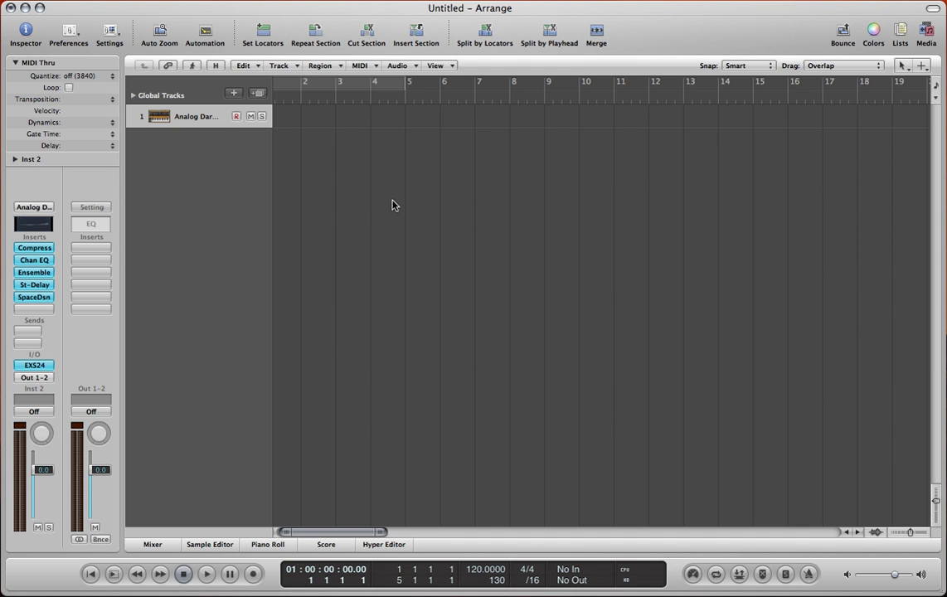
# - Show the Environment's Click & Ports layer and delete the Input View and Input Notes objects
pyautogui.press('super+8')
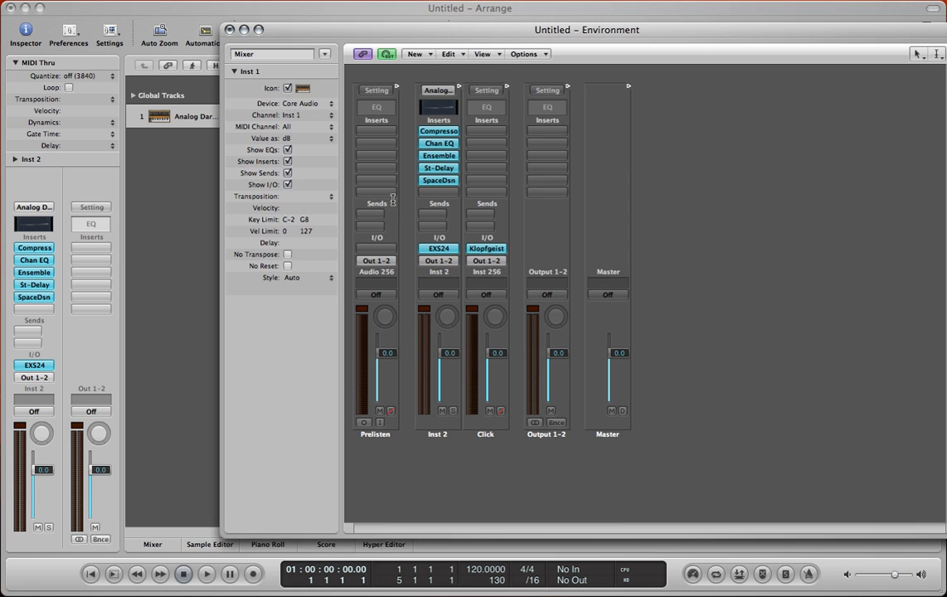
pyautogui.click(326, 57)
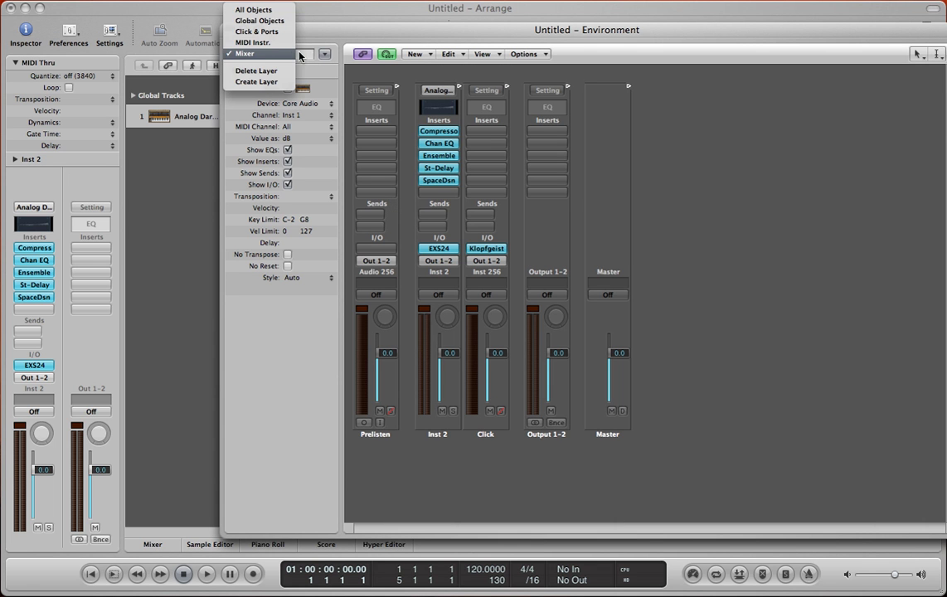
pyautogui.click(275, 31)
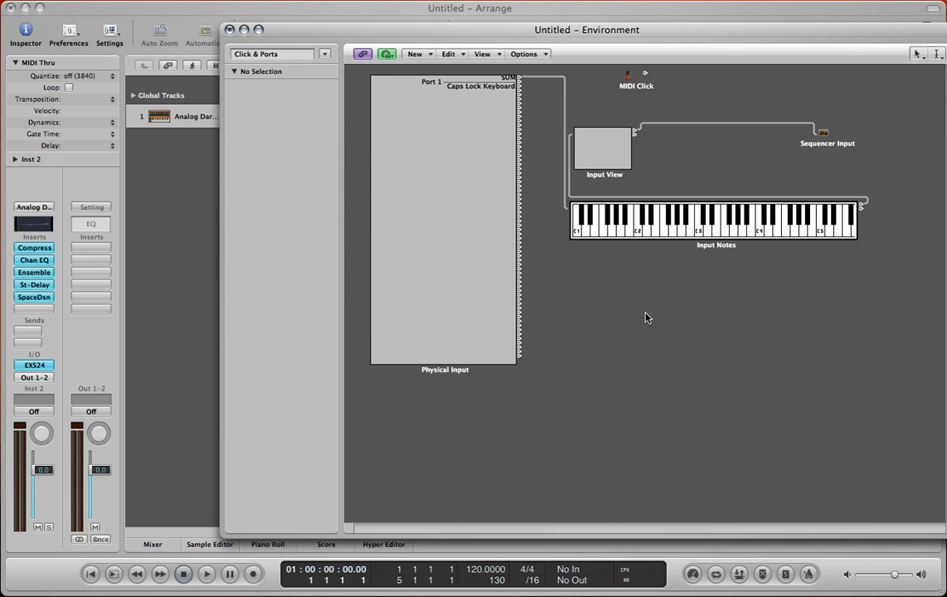
pyautogui.moveTo(740, 345); pyautogui.dragTo(560, 154)
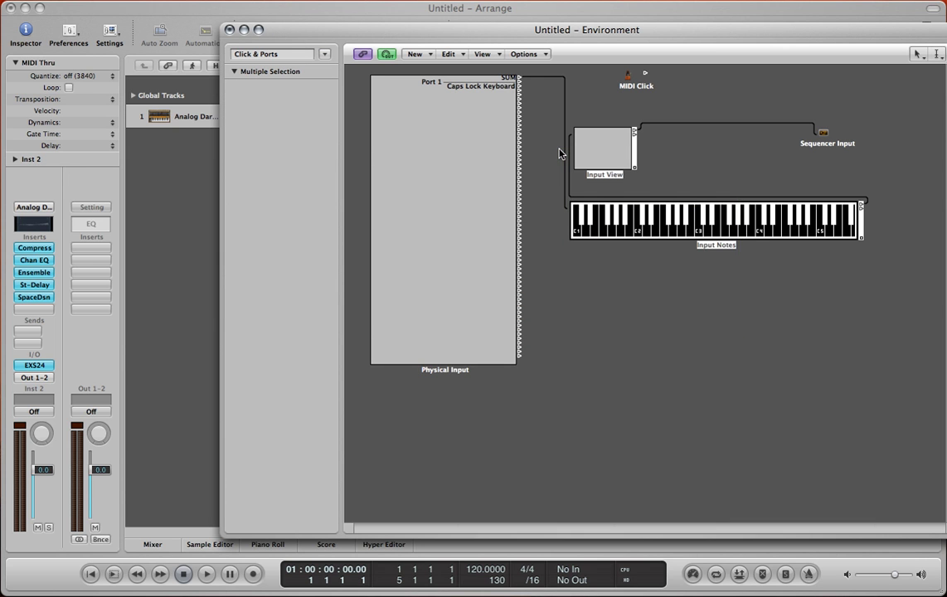
pyautogui.press('Delete')
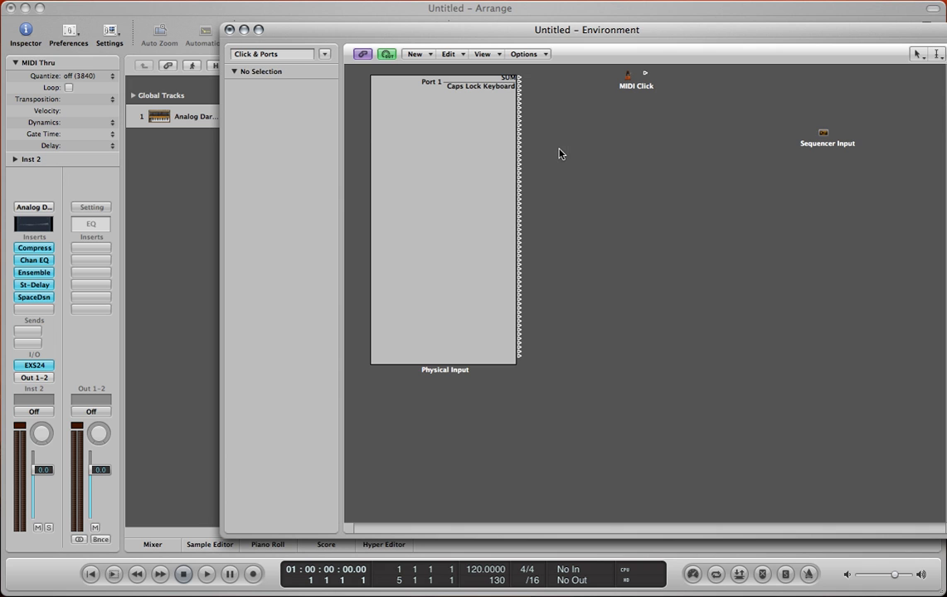
# - Add an Arpeggiator object and place it in the empty area below and between MIDI Click and Sequencer Input
pyautogui.click(414, 54)
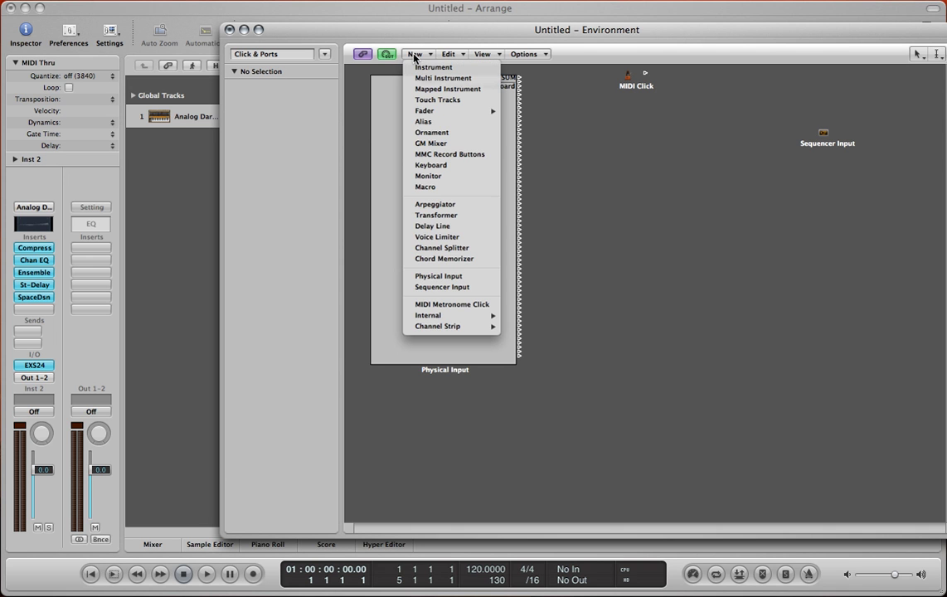
pyautogui.click(461, 204)
pyautogui.moveTo(574, 128); pyautogui.dragTo(679, 221)
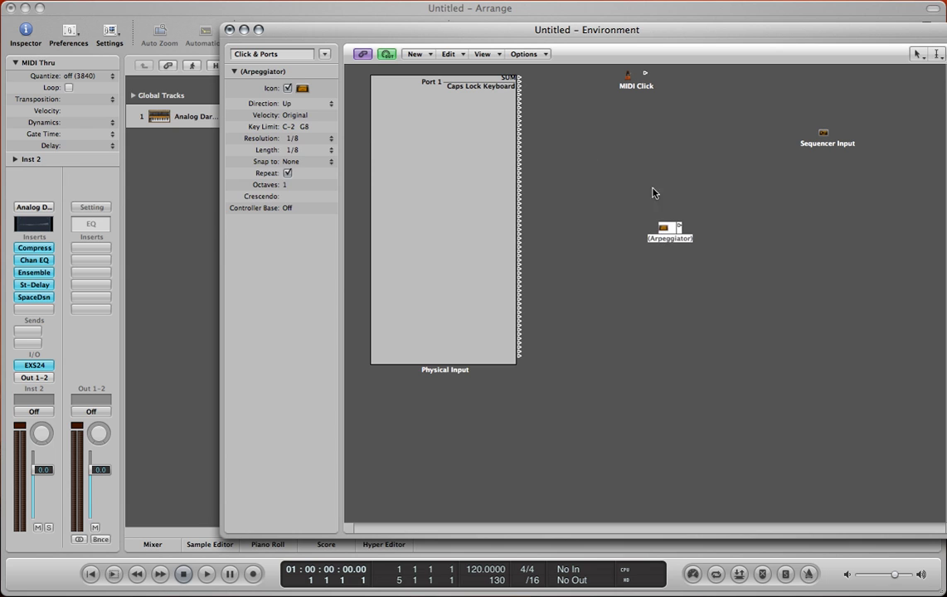
pyautogui.click(599, 154)
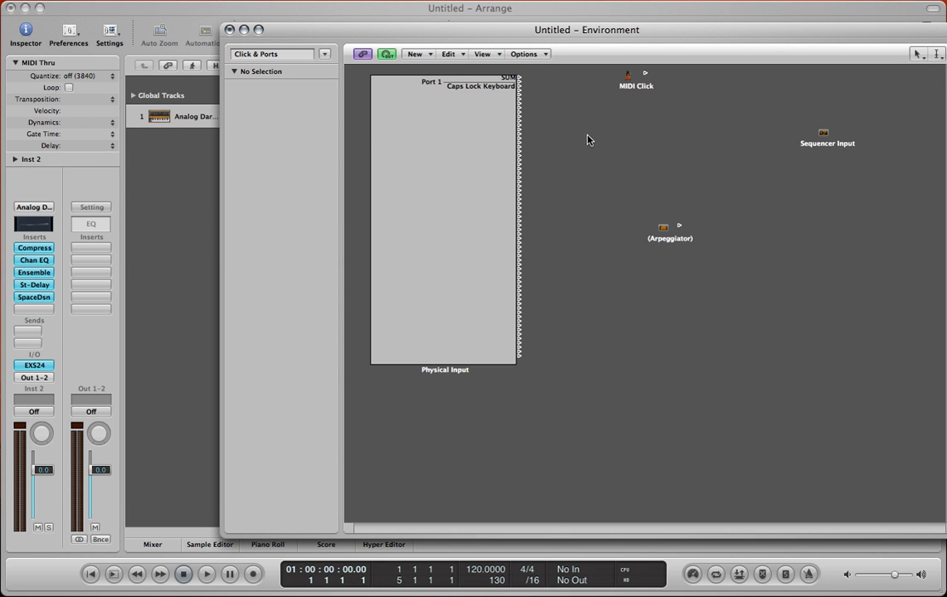
# - Add a Cable Switcher special fader to the Click & Ports layer
pyautogui.click(431, 57)
pyautogui.moveTo(490, 110)
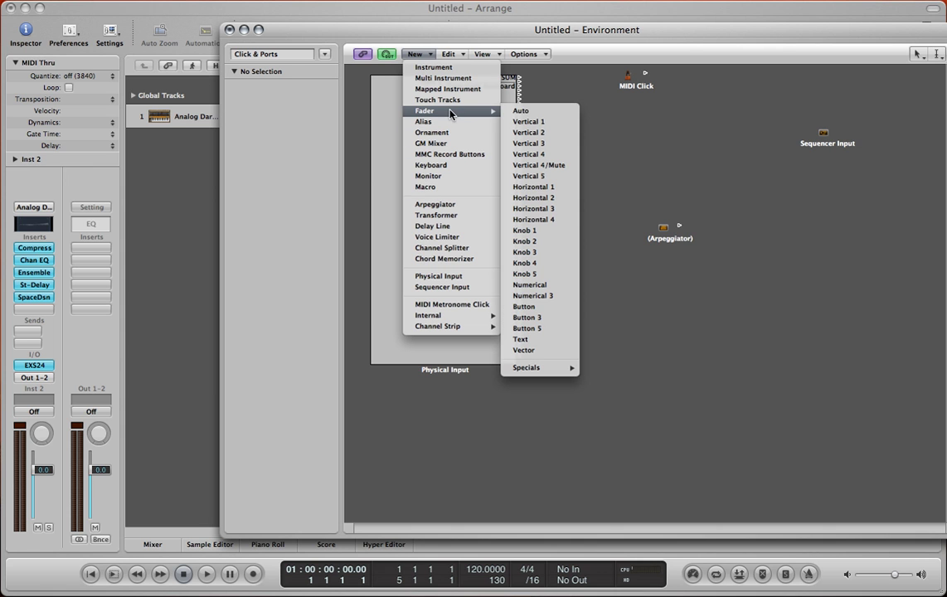
pyautogui.moveTo(531, 368)
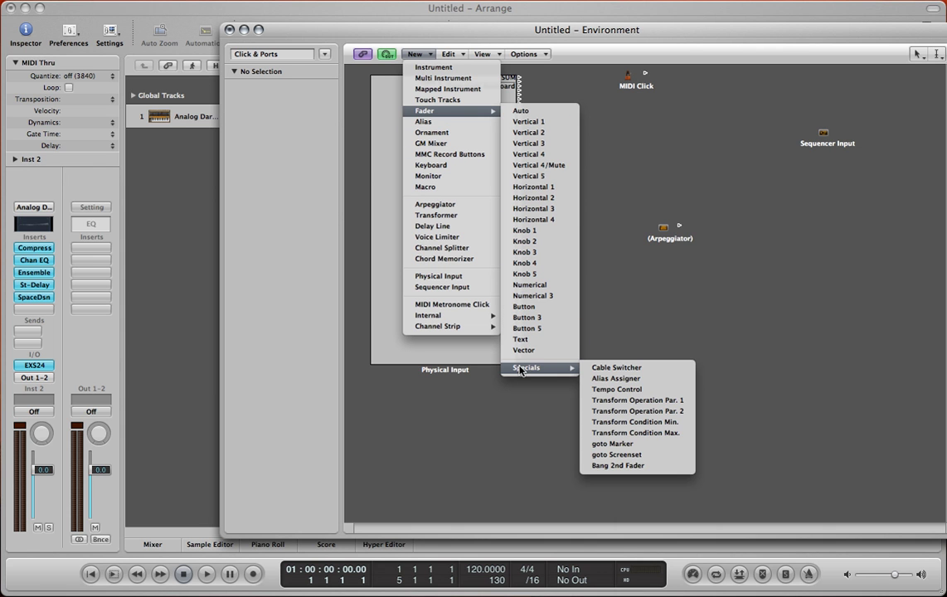
pyautogui.click(593, 372)
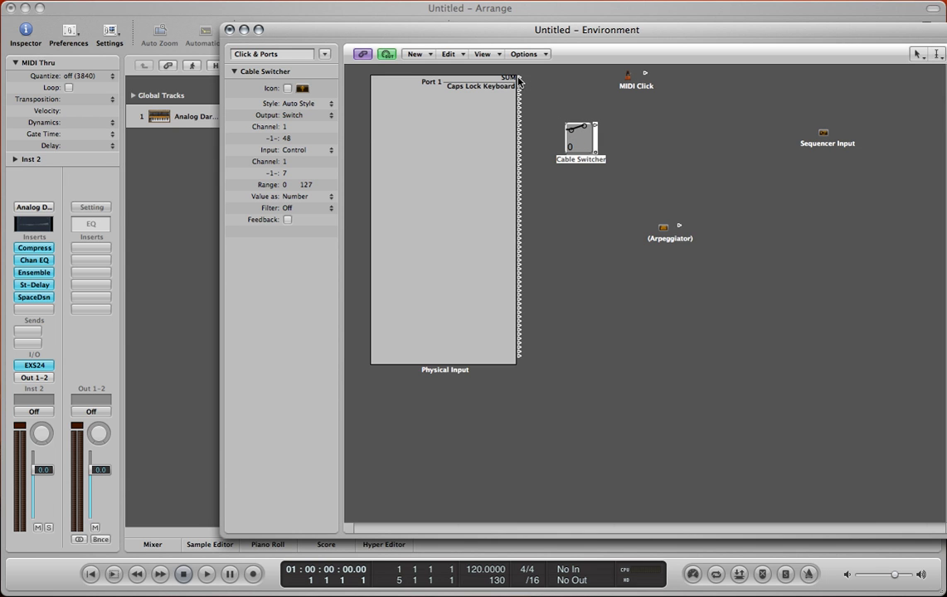
# - Cable Physical Input SUM to the Cable Switcher, its outputs to Sequencer Input and the Arpeggiator, and the Arpeggiator to Sequencer Input; close the Environment
pyautogui.moveTo(519, 80); pyautogui.dragTo(824, 133)
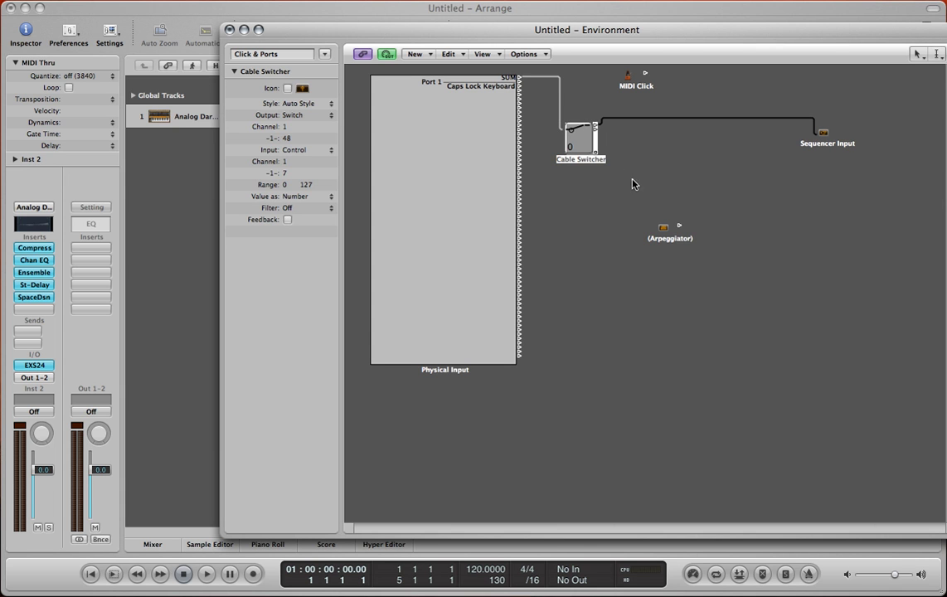
pyautogui.click(625, 189)
pyautogui.moveTo(595, 131)
pyautogui.mouseDown()
pyautogui.moveTo(675, 231)
pyautogui.moveTo(825, 163)
pyautogui.moveTo(672, 246)
pyautogui.moveTo(821, 131)
pyautogui.mouseUp()
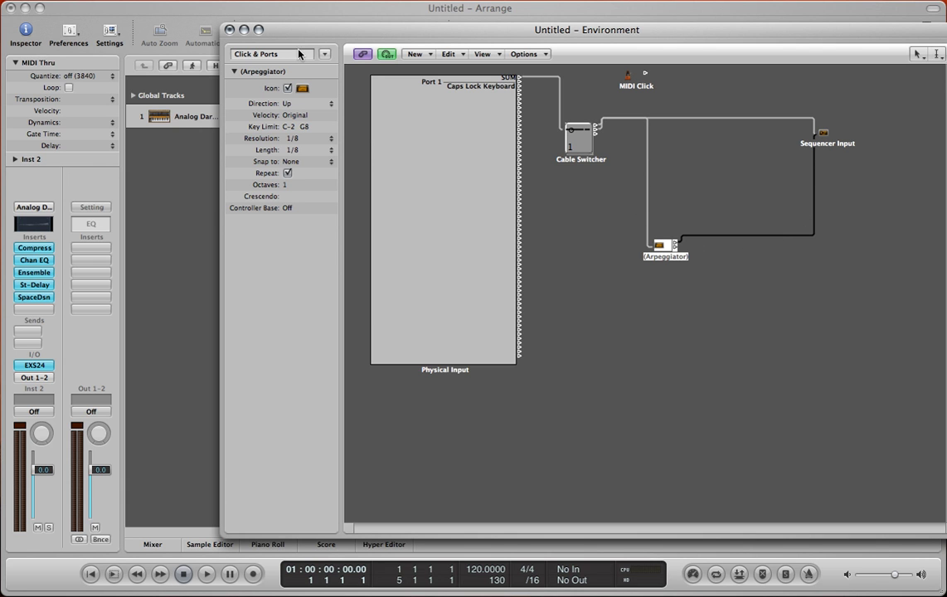
pyautogui.click(229, 31)
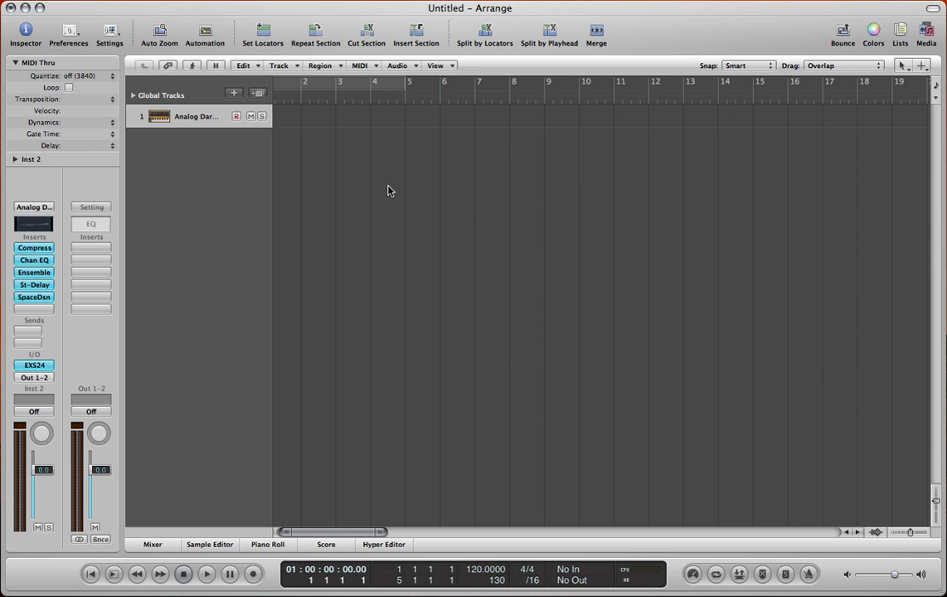
# - Create one software instrument track, reassign it to the Click & Ports Arpeggiator object, and hide the library
pyautogui.click(233, 93)
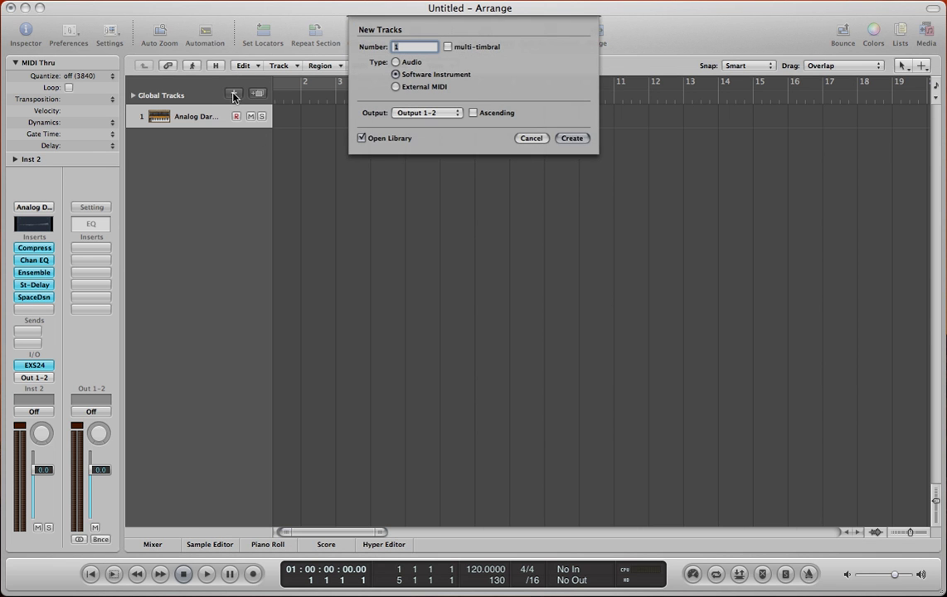
pyautogui.click(572, 141)
pyautogui.rightClick(162, 145)
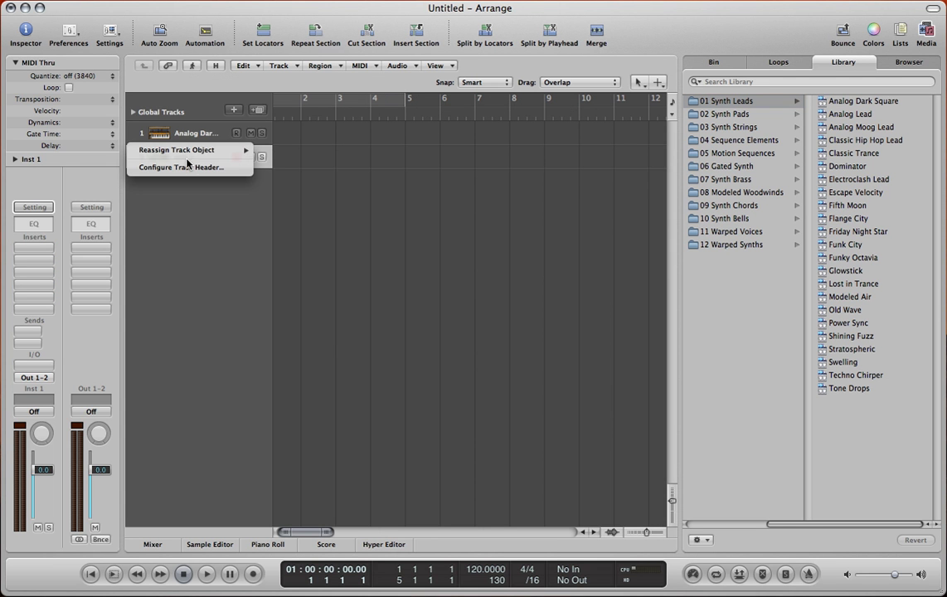
pyautogui.moveTo(190, 156)
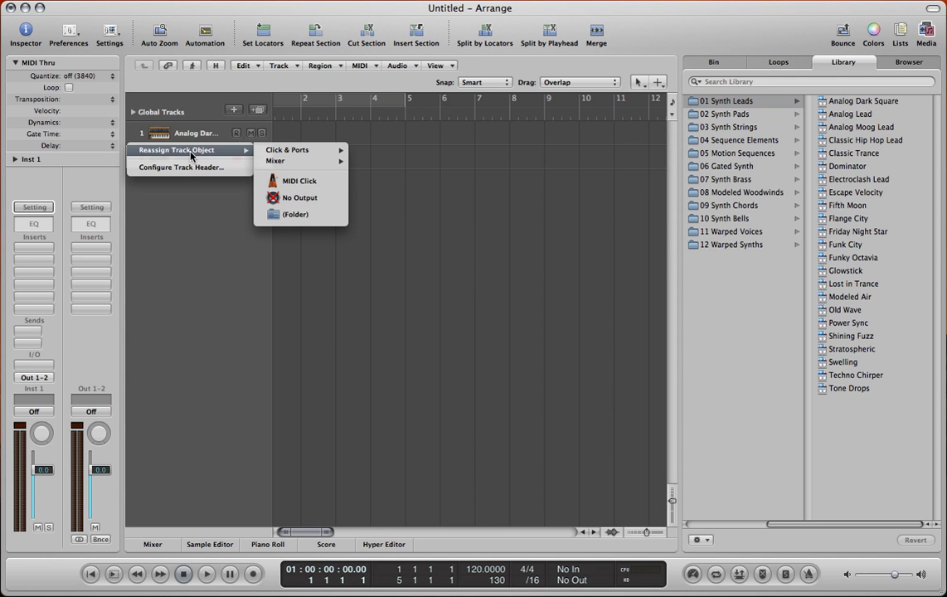
pyautogui.moveTo(289, 155)
pyautogui.click(386, 153)
pyautogui.press('y')
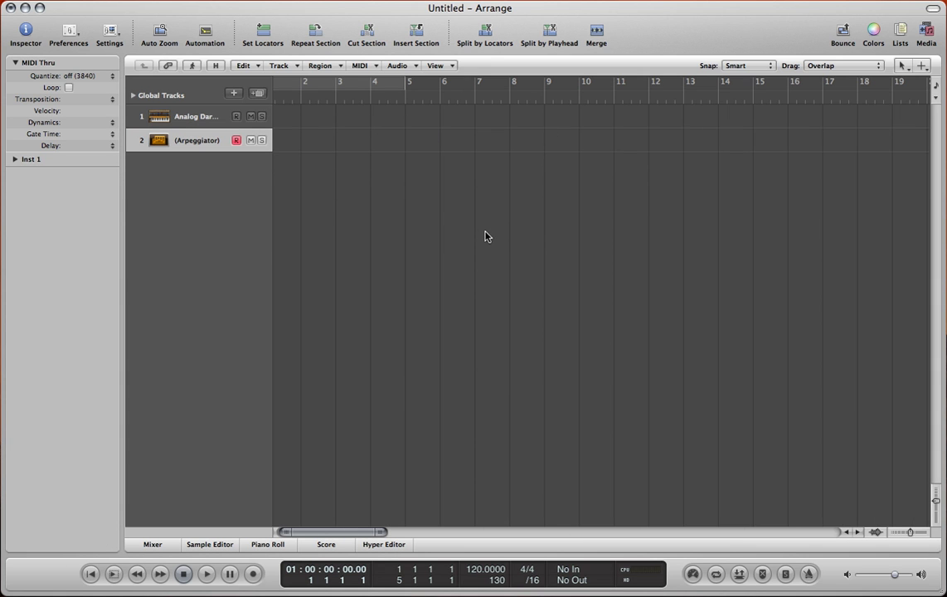
# - Expand the Arpeggiator track's parameters and set its direction to Up/Down
pyautogui.click(15, 159)
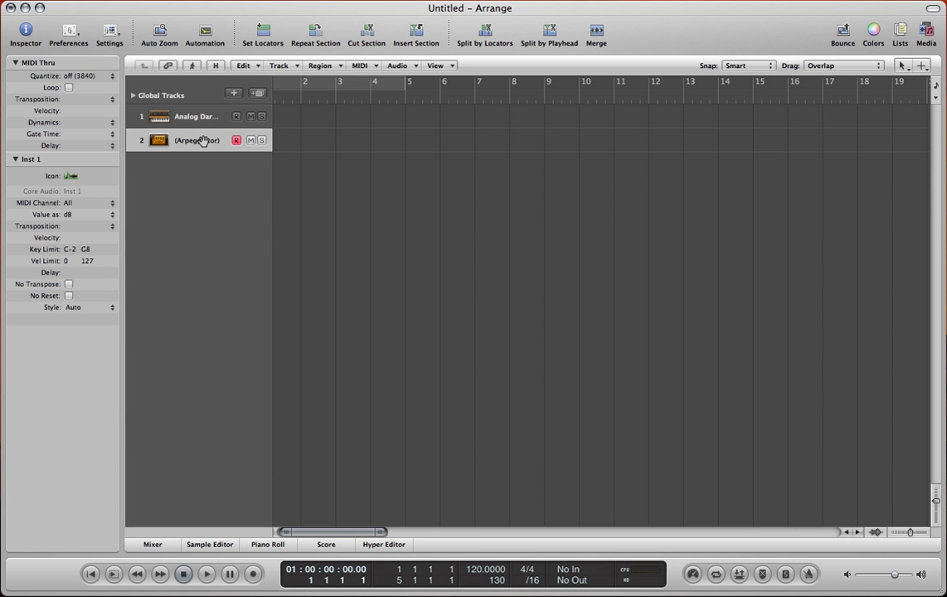
pyautogui.click(145, 112)
pyautogui.click(175, 141)
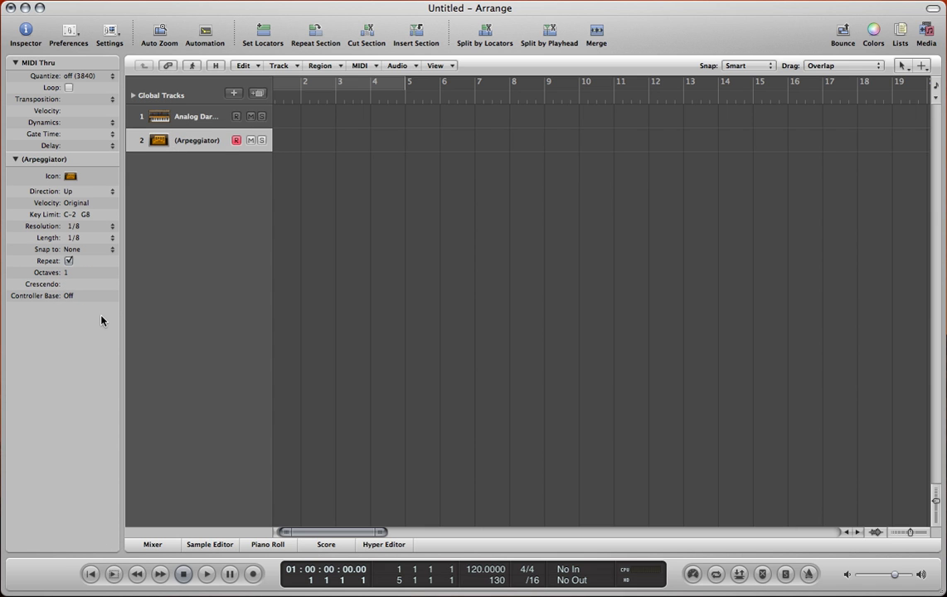
pyautogui.click(93, 194)
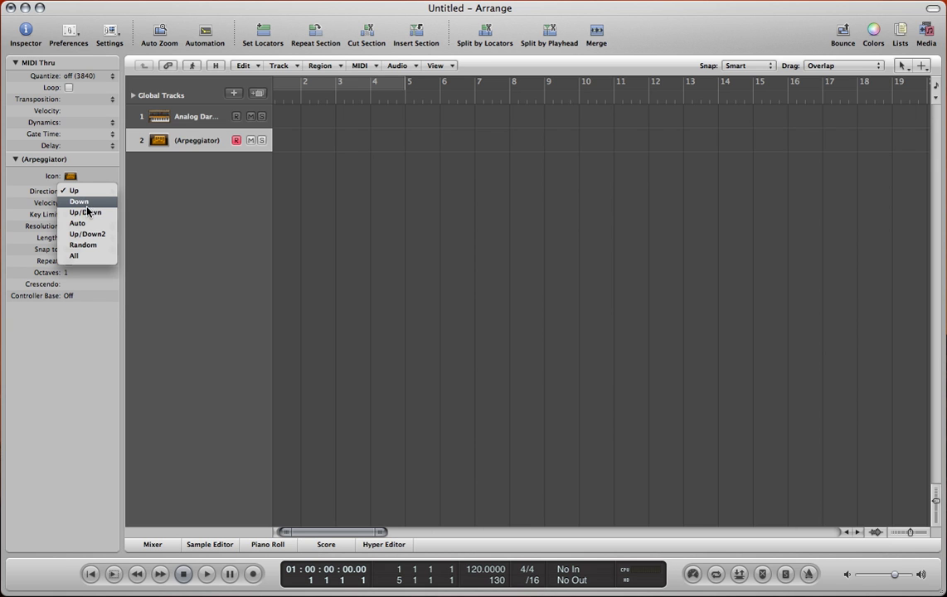
pyautogui.click(89, 215)
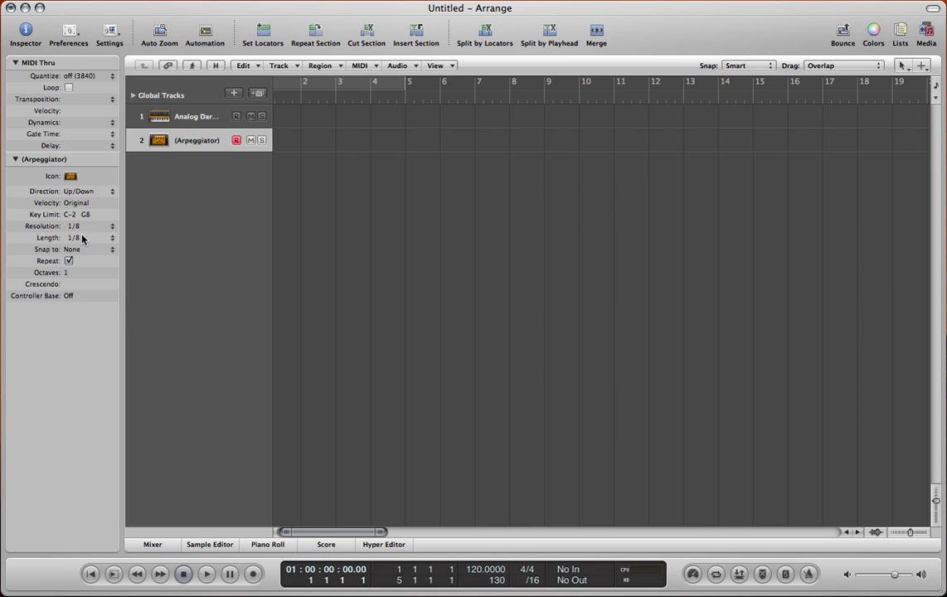
# - Set the arpeggiator's resolution and length to 1/32 and its snap value to 1/8
pyautogui.click(91, 226)
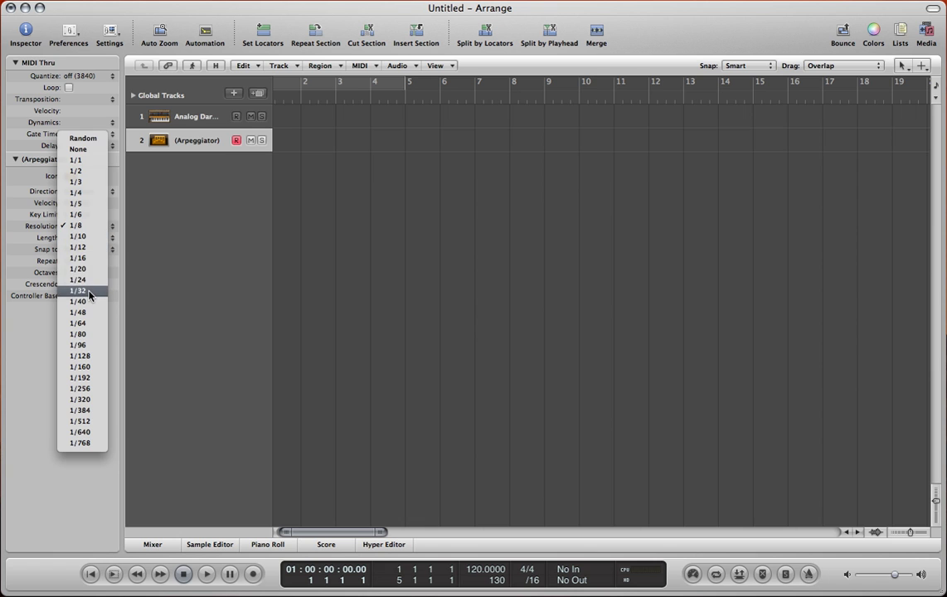
pyautogui.click(89, 294)
pyautogui.click(84, 239)
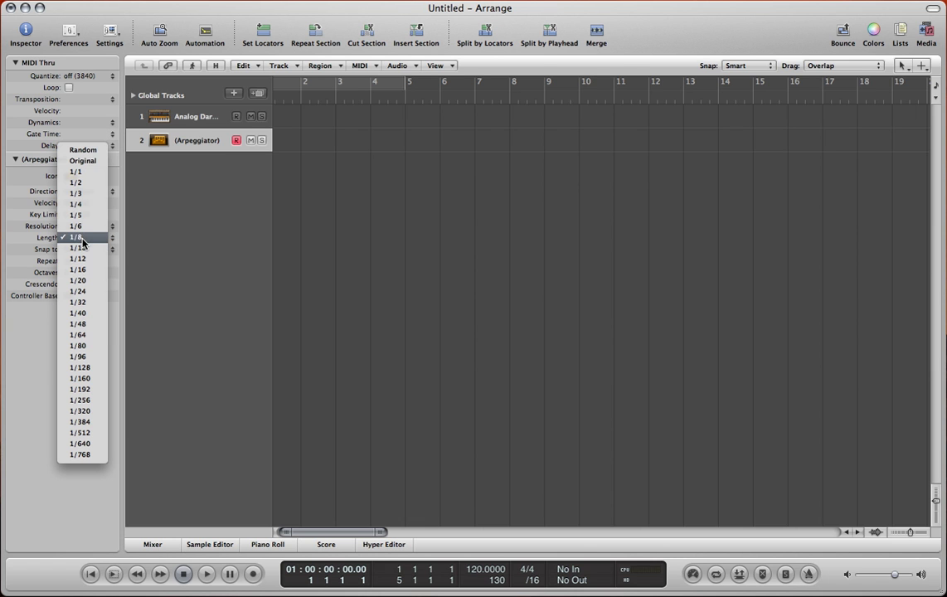
pyautogui.click(84, 303)
pyautogui.click(84, 250)
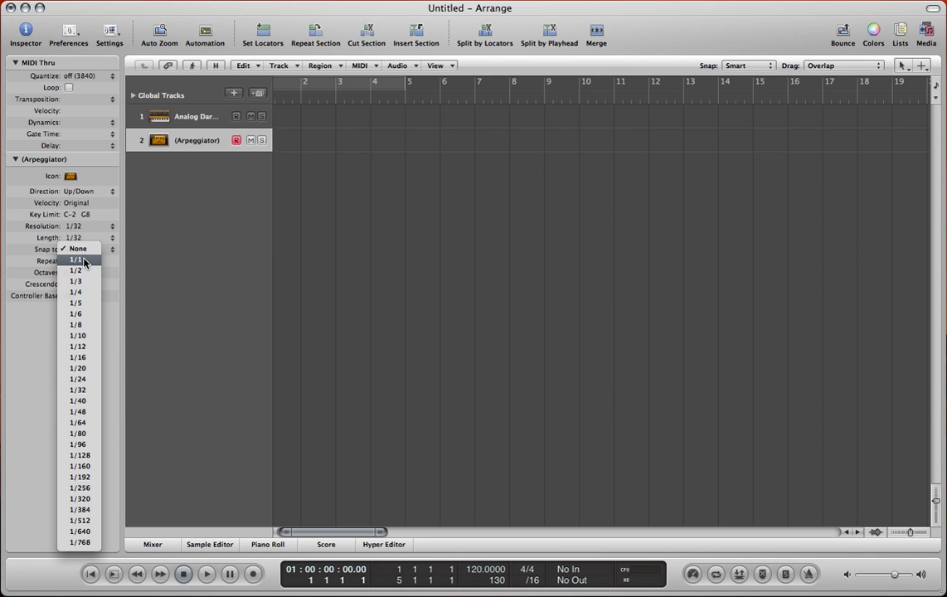
pyautogui.click(88, 326)
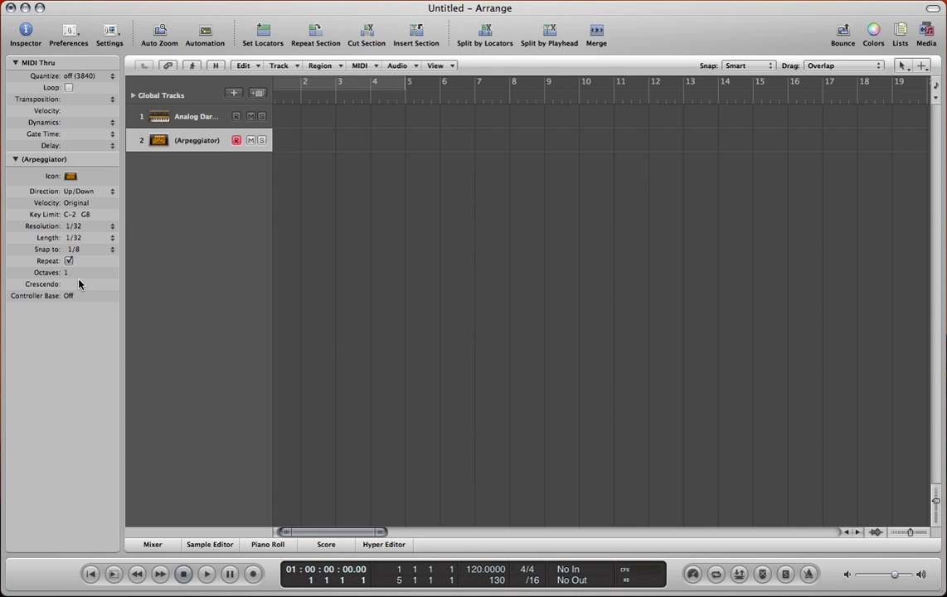
pyautogui.click(75, 273)
# - Select the Analog Dark Square track and run playback from the start of the song to audition the arpeggiated sound
pyautogui.click(205, 121)
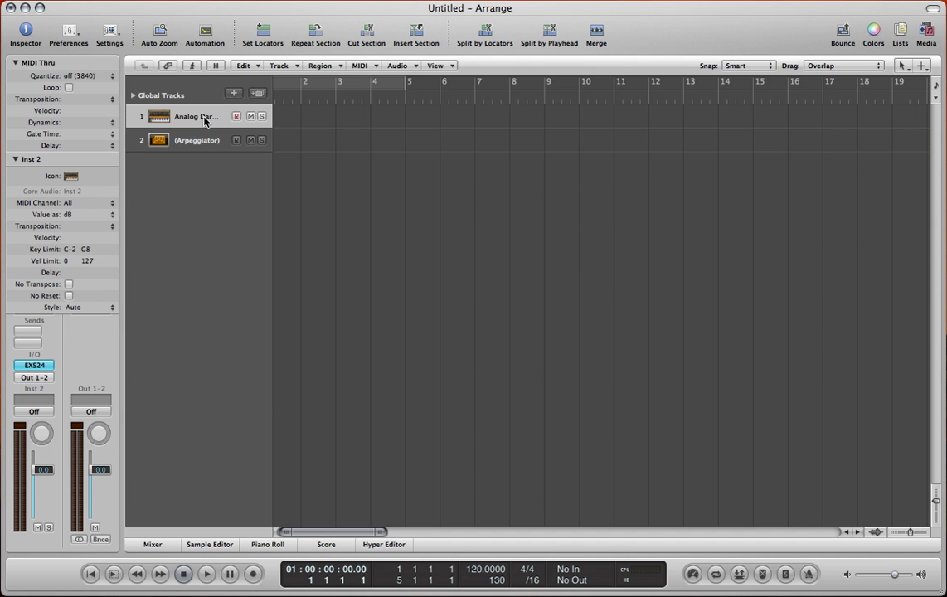
pyautogui.click(290, 101)
pyautogui.click(286, 100)
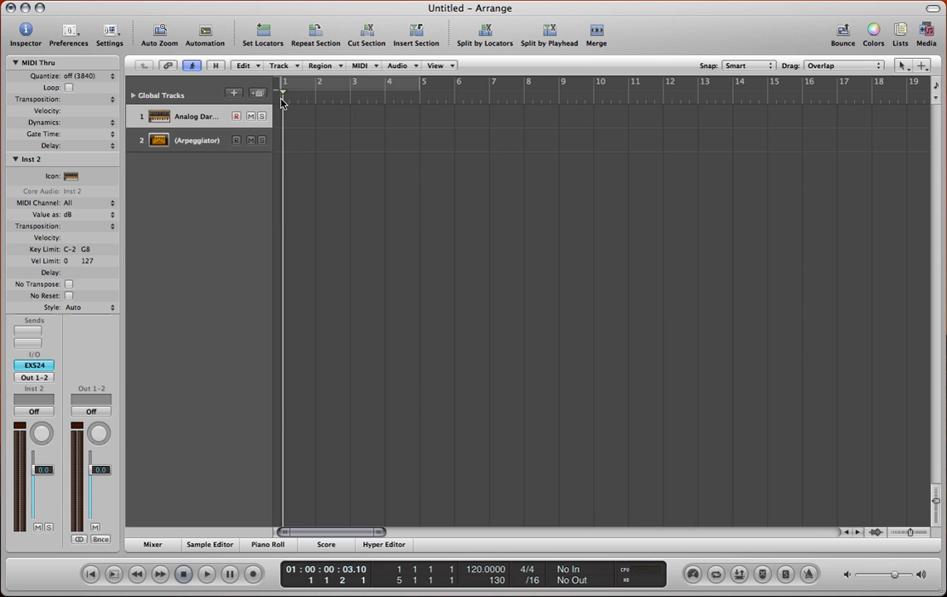
pyautogui.click(282, 101)
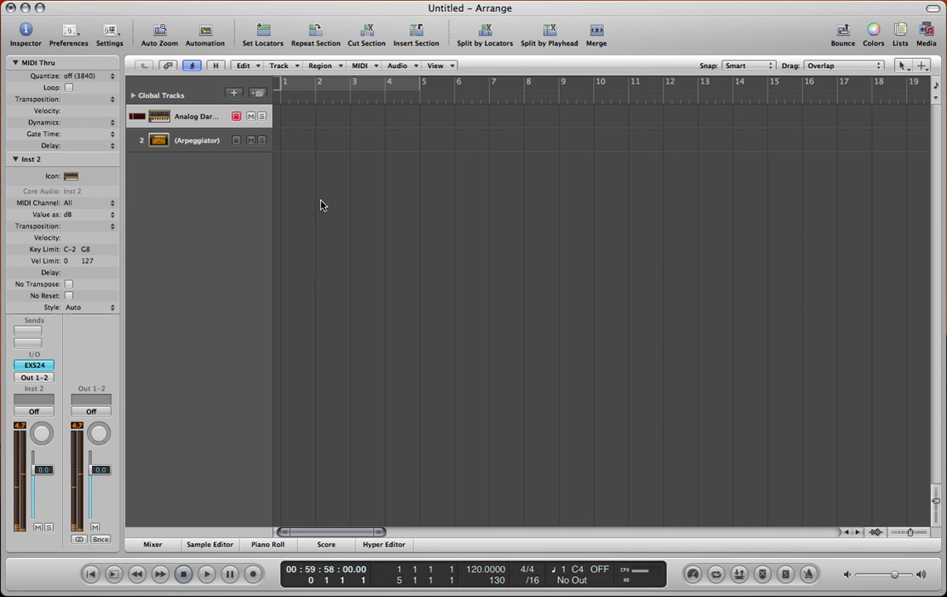
pyautogui.press('space')
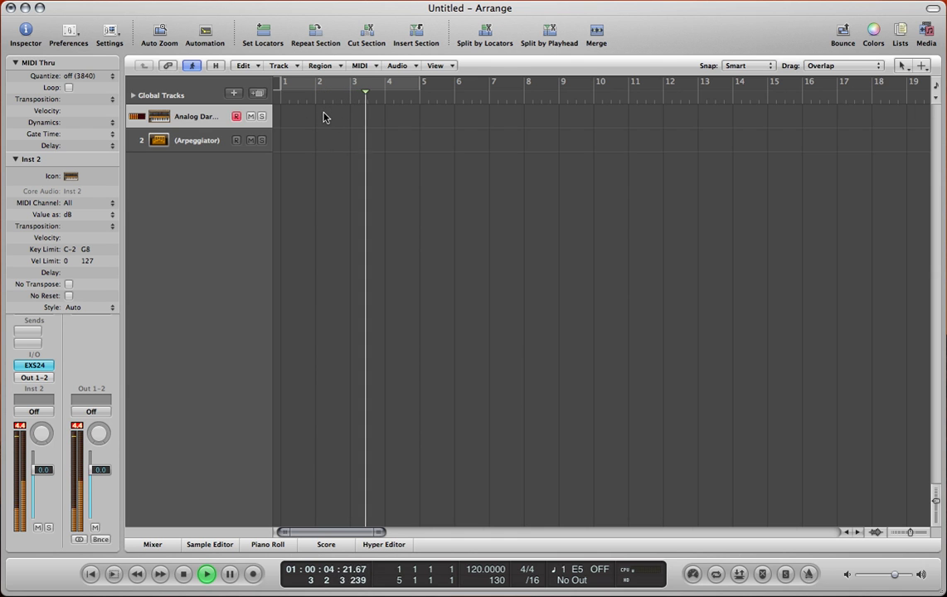
pyautogui.press('space')
# - Record an arpeggiated synth part on the Analog Dark Square track from the start of the song to about the end of bar 8
pyautogui.press('Return')
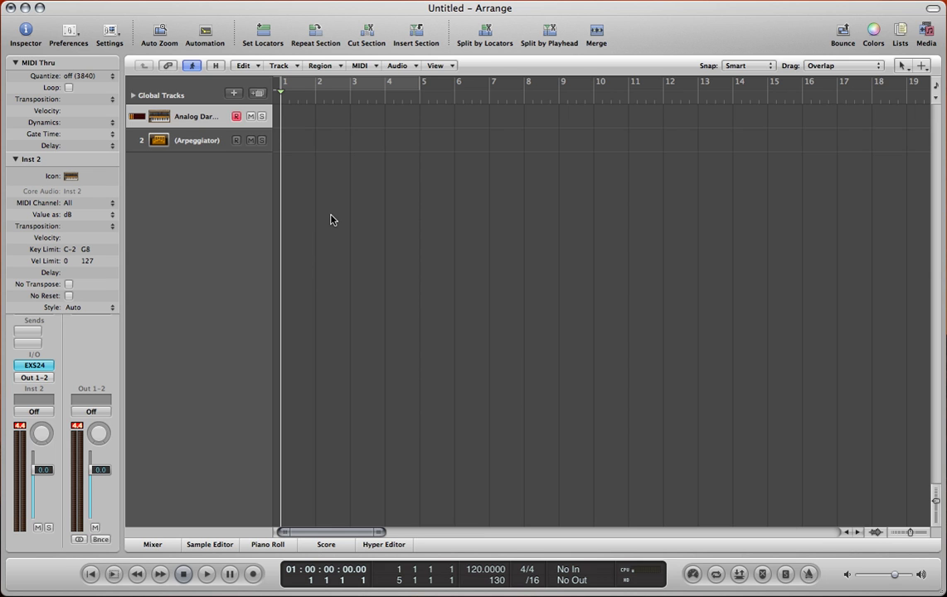
pyautogui.press('r')
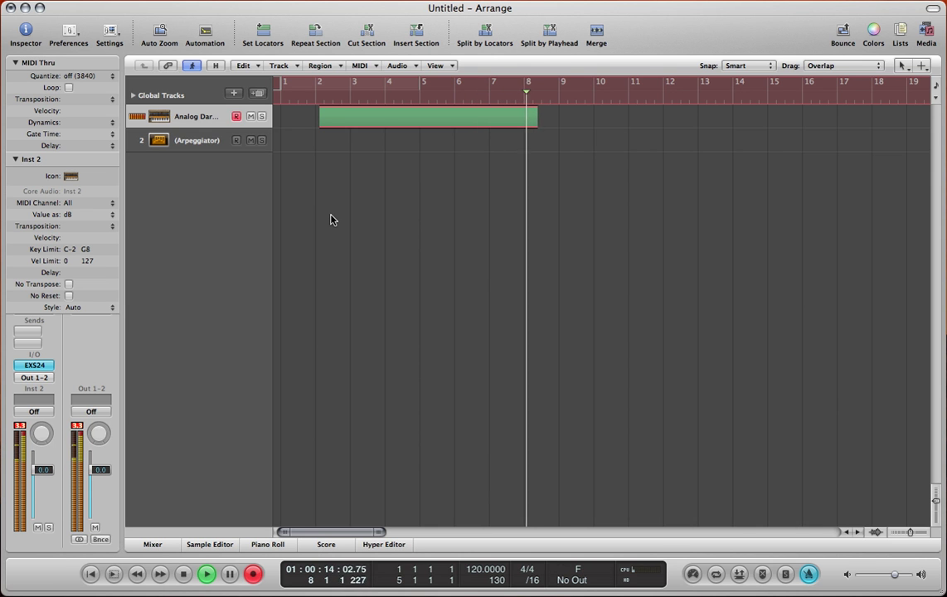
pyautogui.press('space')
# - Open the recorded Mini Saw Lead region in the Piano Roll, enlarge the editor, and examine its arpeggiated notes from bar 2 to bar 9
pyautogui.click(340, 208)
pyautogui.doubleClick(363, 116)
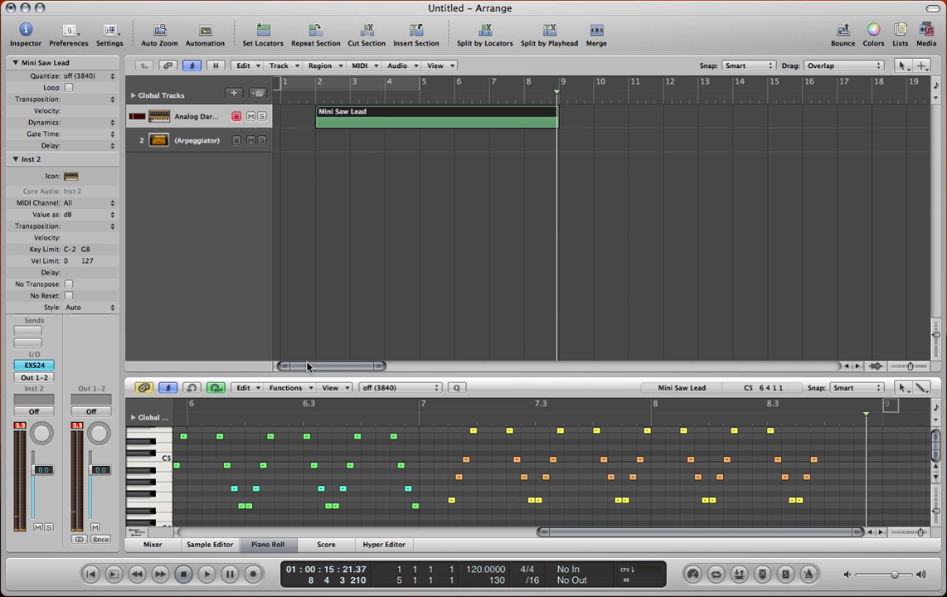
pyautogui.moveTo(296, 372); pyautogui.dragTo(312, 241)
pyautogui.scroll(5, 355, 401)
pyautogui.hscroll(-5, 353, 401)
pyautogui.hscroll(-5, 352, 401)
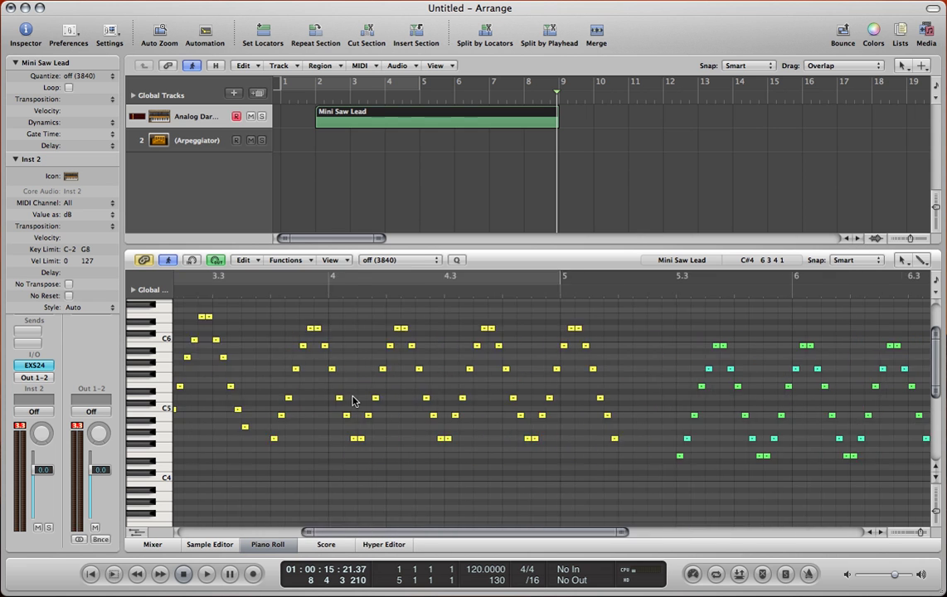
pyautogui.scroll(-5, 353, 401)
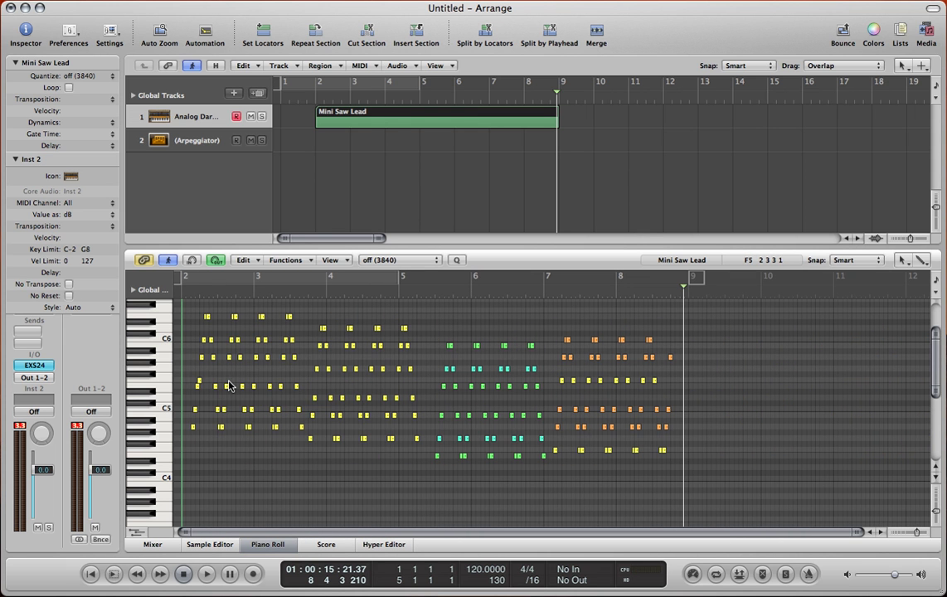
pyautogui.scroll(3, 230, 386)
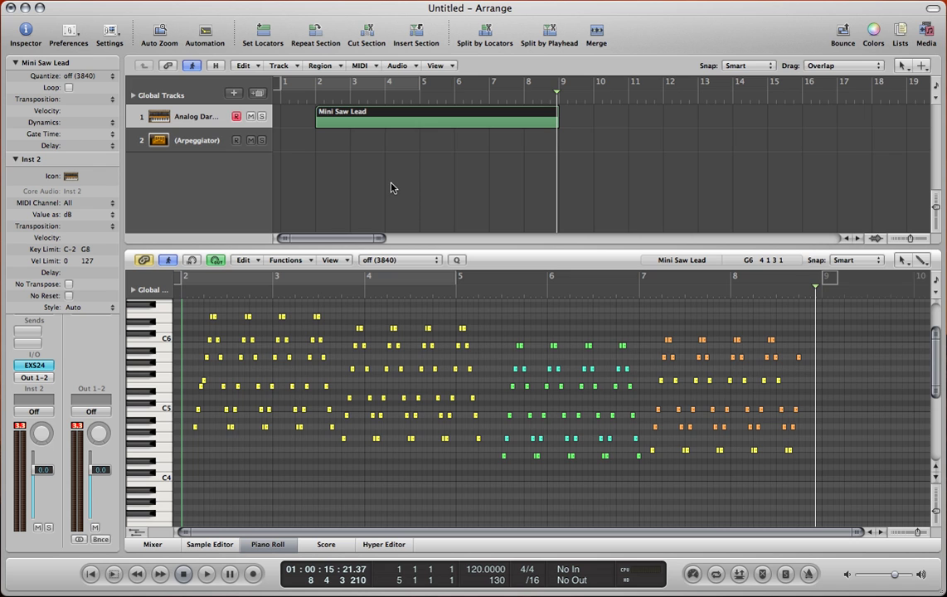
# - Open the Environment's Click & Ports layer, toggle the Cable Switcher to change the MIDI input routing, and close the Environment
pyautogui.press('super+8')
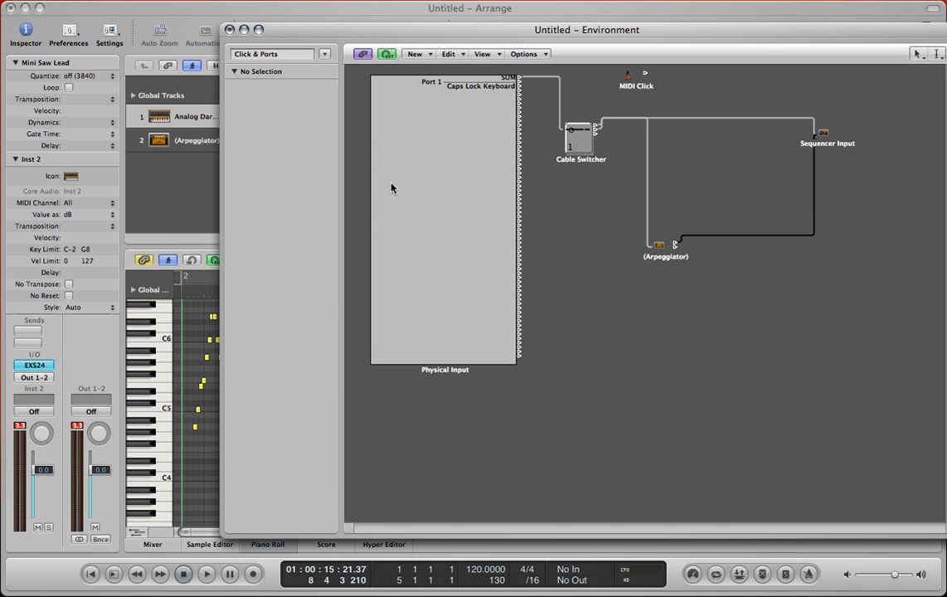
pyautogui.click(583, 146)
pyautogui.click(579, 134)
pyautogui.click(229, 30)
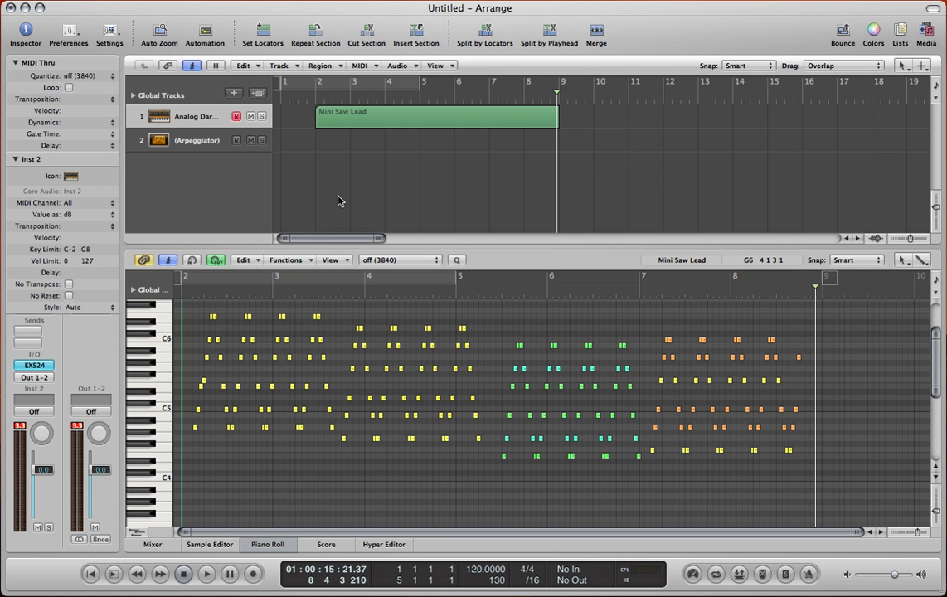